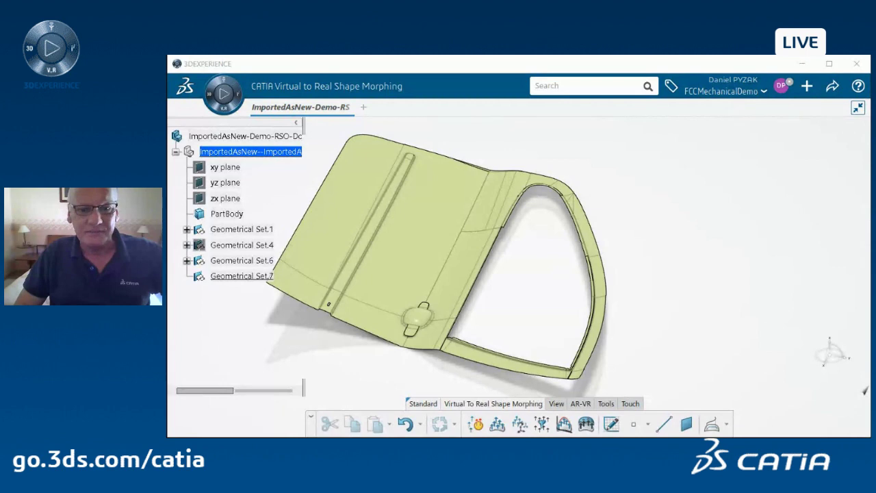
Start a Digitized Morphing on the door panel surface Surface.5 with a tolerance of 1 mm.
{"action": "middle_click_drag", "start_coordinate": [445, 322], "coordinate": [500, 330]}
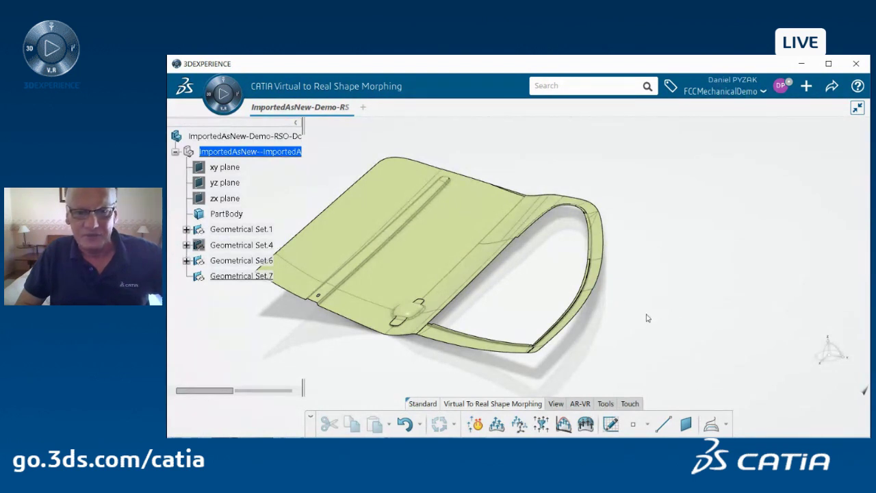
{"action": "left_click", "coordinate": [586, 425]}
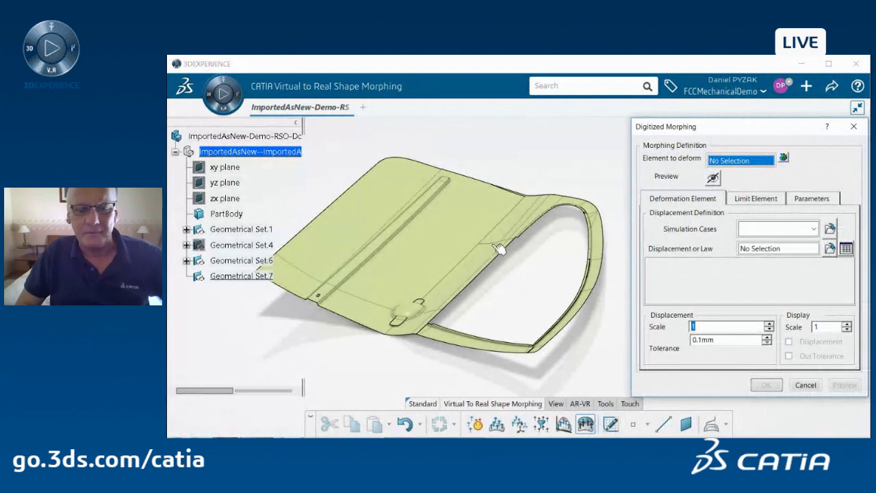
{"action": "left_click", "coordinate": [457, 215]}
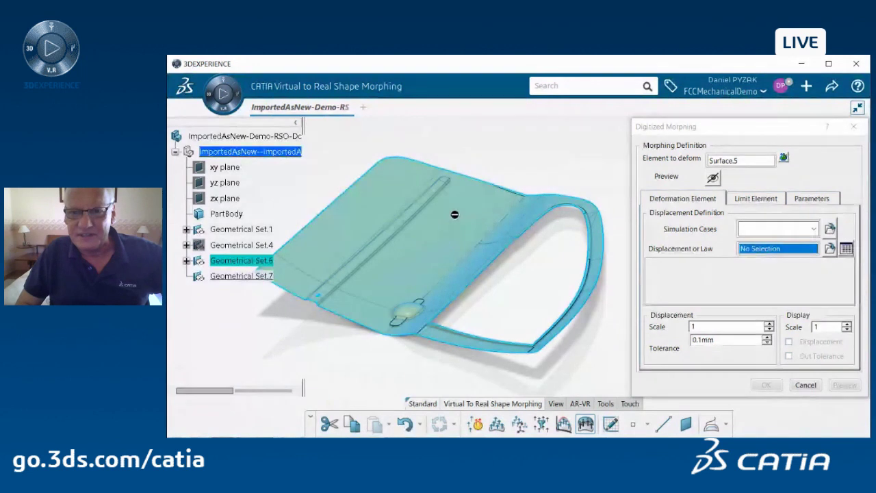
{"action": "left_click", "coordinate": [694, 339]}
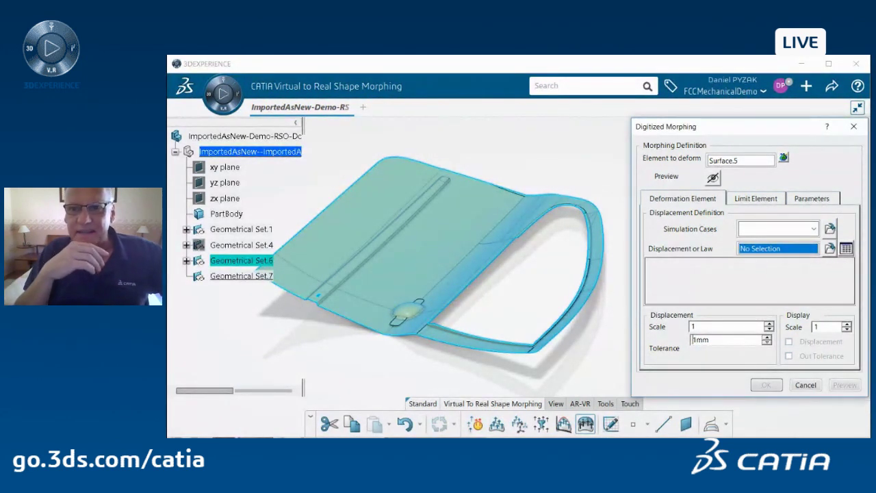
Make the morphing ignore 20 percent of the points.
{"action": "left_click", "coordinate": [810, 198]}
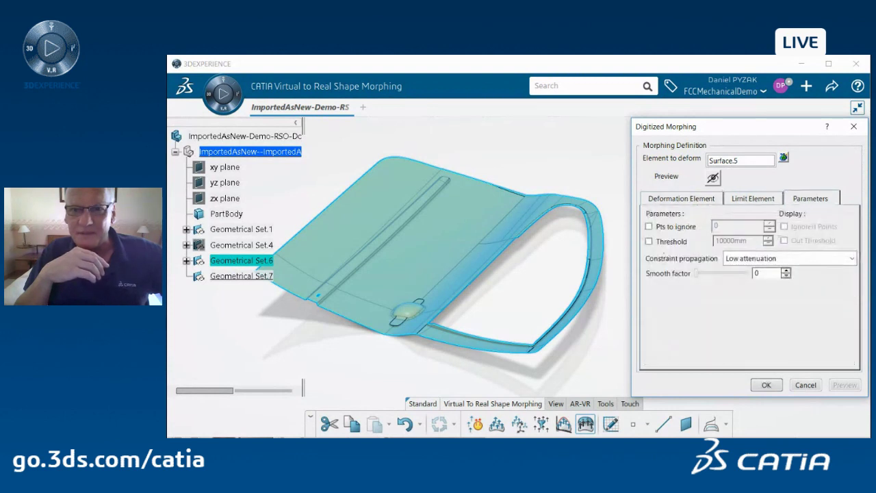
{"action": "left_click", "coordinate": [648, 226]}
{"action": "type", "text": "20"}
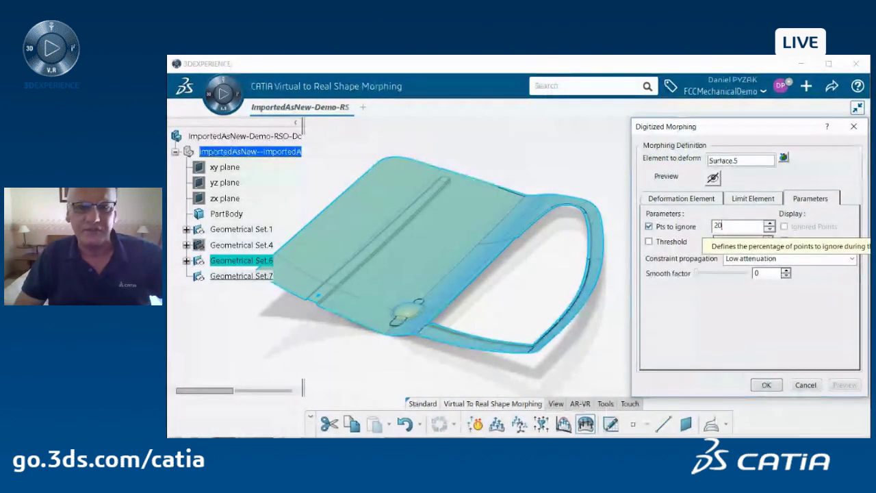
{"action": "left_click", "coordinate": [681, 198]}
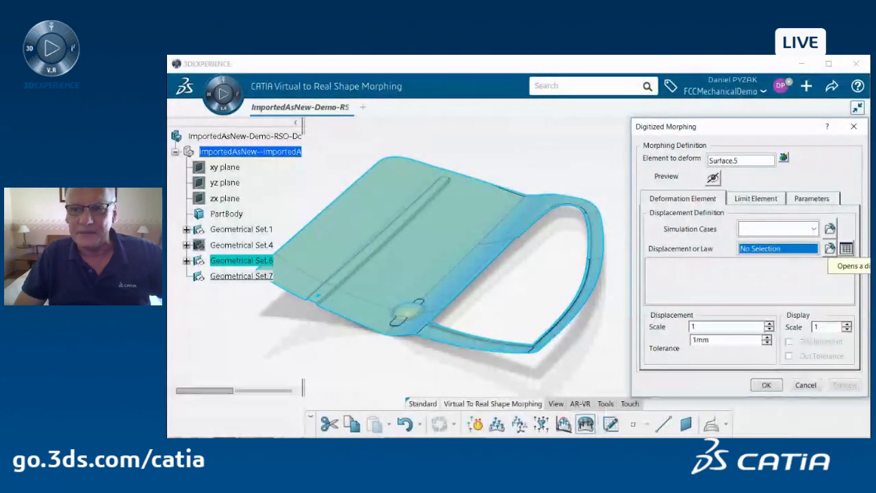
Search the database for "door" and load the displacement document as the displacement definition of the morphing.
{"action": "left_click", "coordinate": [829, 247]}
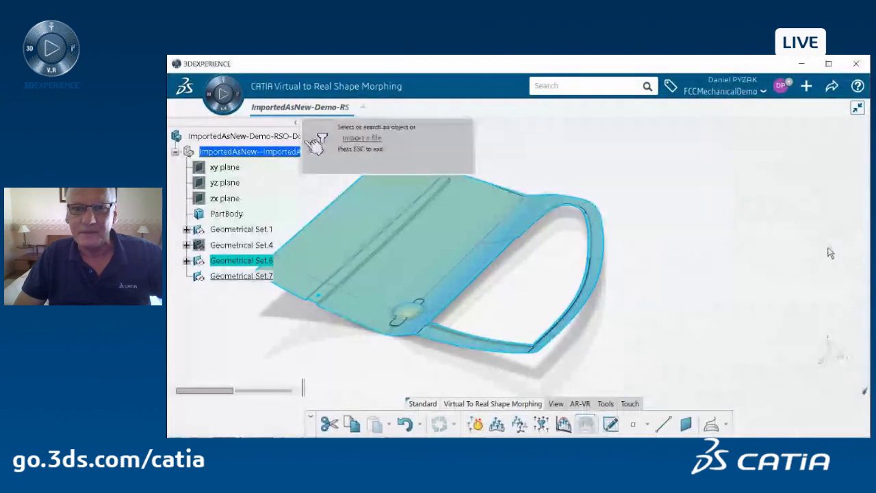
{"action": "left_click", "coordinate": [575, 90]}
{"action": "left_click", "coordinate": [567, 101]}
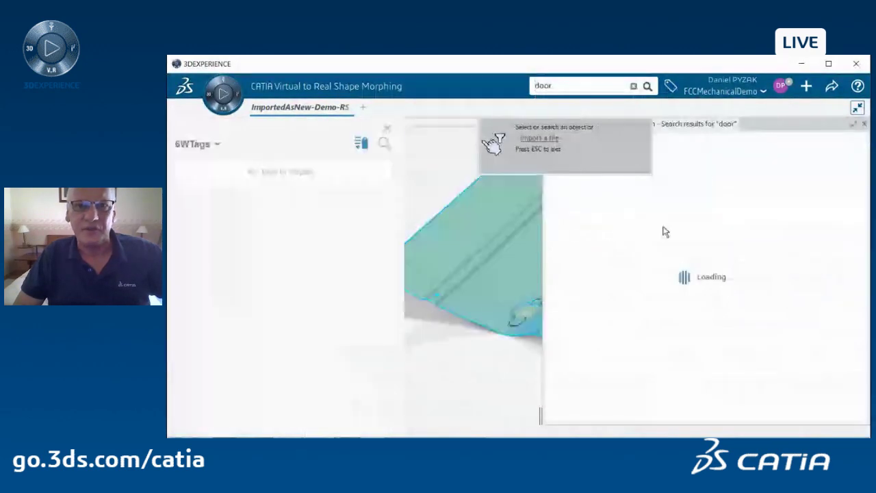
{"action": "left_click", "coordinate": [671, 267]}
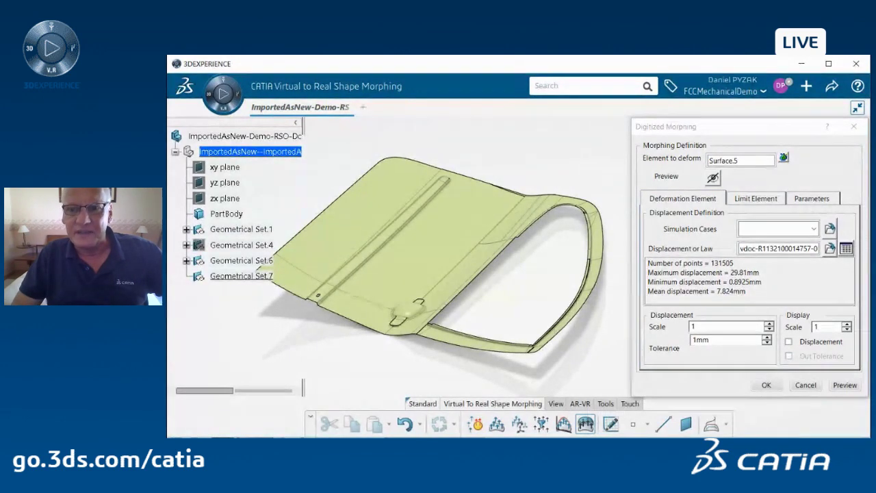
Show the displacement vectors on the door panel, inspect them around the window frame, and turn them off again.
{"action": "left_click", "coordinate": [788, 341]}
{"action": "middle_click_drag", "start_coordinate": [530, 322], "coordinate": [503, 248]}
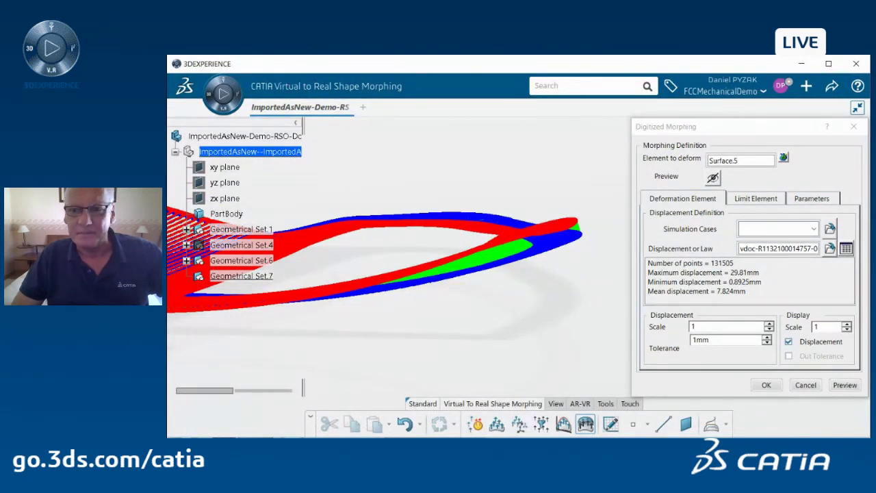
{"action": "left_click", "coordinate": [788, 341]}
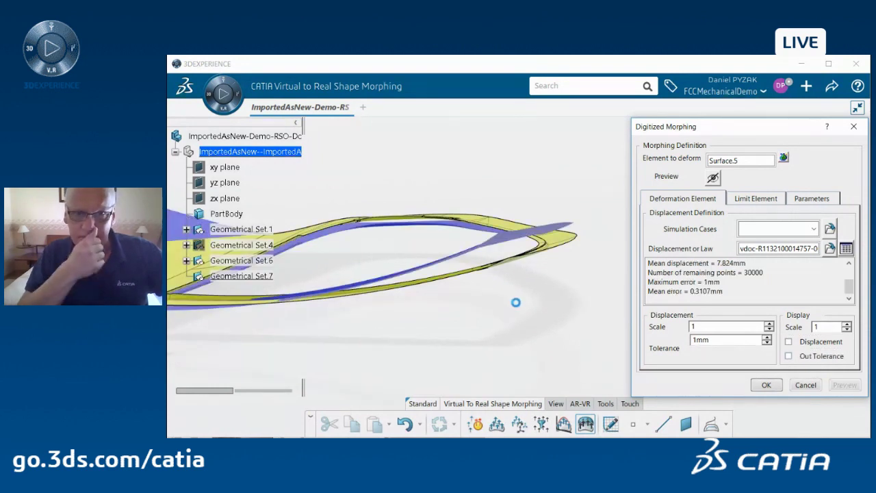
Compare the morphing preview at scale 1 with the original door surface along the window frame.
{"action": "scroll", "coordinate": [500, 284], "scroll_direction": "up", "scroll_amount": 5}
{"action": "middle_click_drag", "start_coordinate": [500, 284], "coordinate": [460, 221]}
{"action": "middle_click_drag", "start_coordinate": [418, 230], "coordinate": [592, 170]}
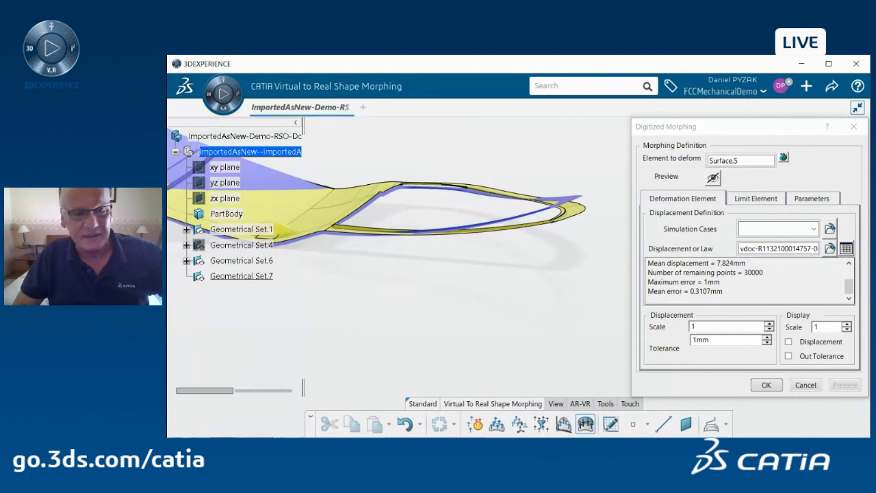
{"action": "middle_click_drag", "start_coordinate": [293, 294], "coordinate": [404, 294]}
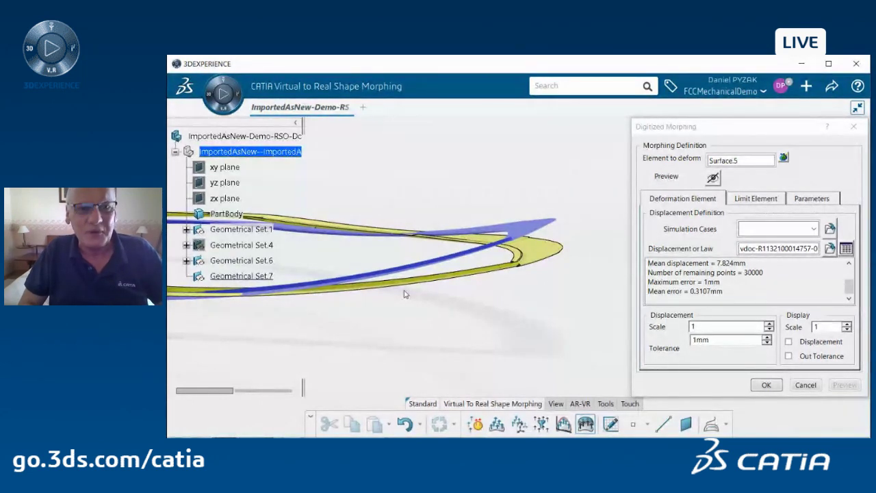
Reverse the deformation by setting the displacement scale to -1, preview it, and create the morphed door surface.
{"action": "left_click", "coordinate": [693, 327]}
{"action": "type", "text": "-"}
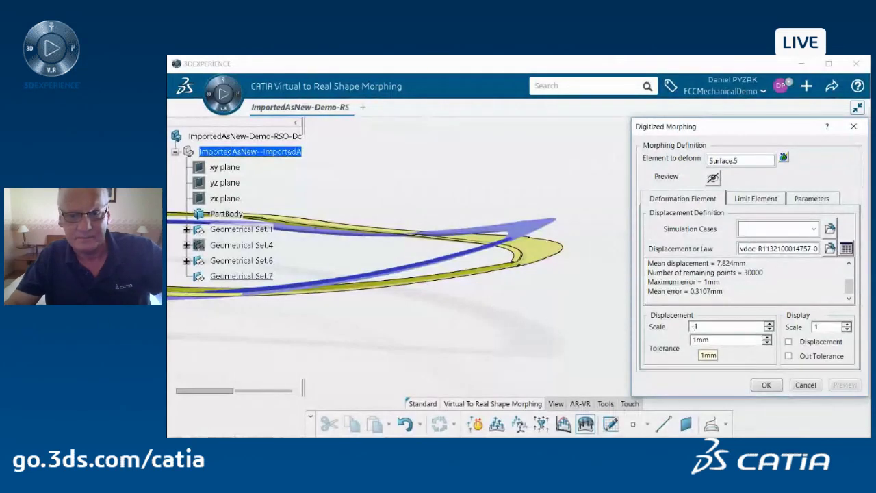
{"action": "key", "text": "Tab"}
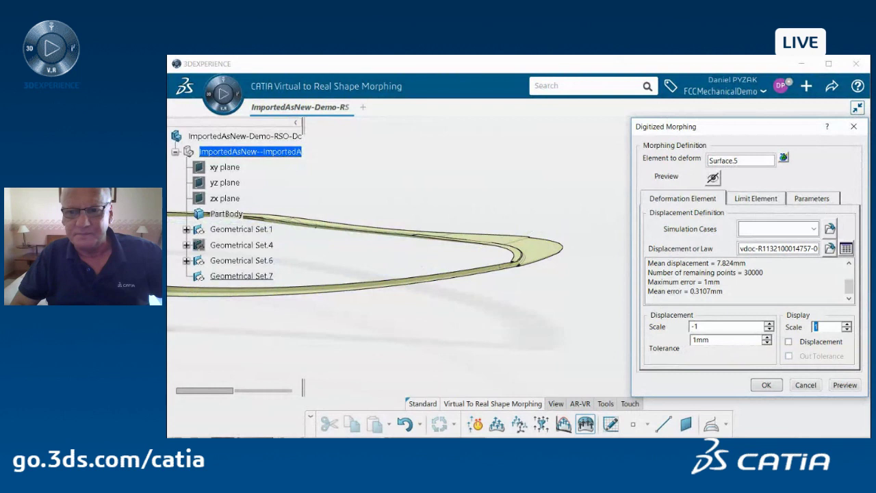
{"action": "key", "text": "Return"}
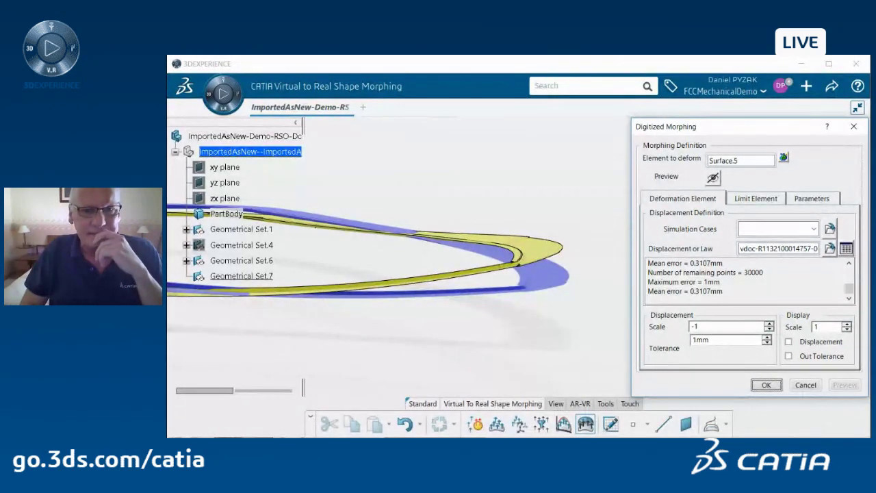
{"action": "left_click", "coordinate": [765, 384]}
Colour the morphed surface DigitizedMorphing.12 in Geometrical Set.7 with a red fill.
{"action": "middle_click_drag", "start_coordinate": [465, 330], "coordinate": [737, 242]}
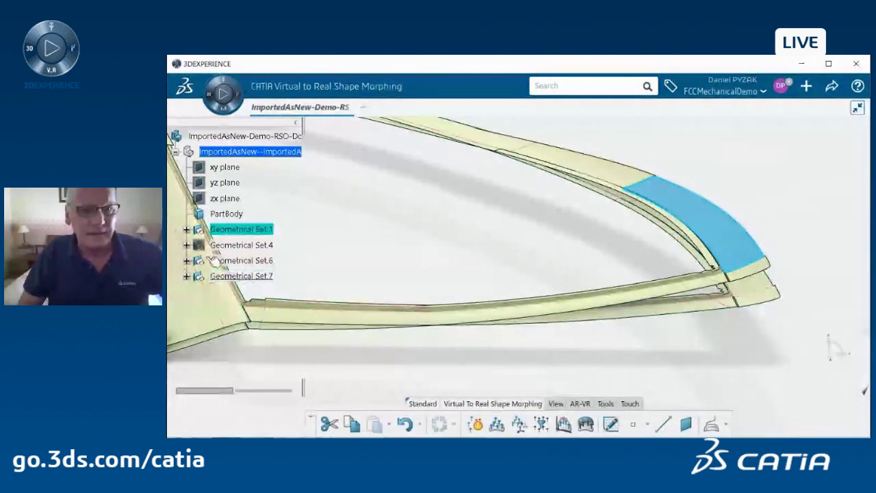
{"action": "left_click", "coordinate": [187, 275]}
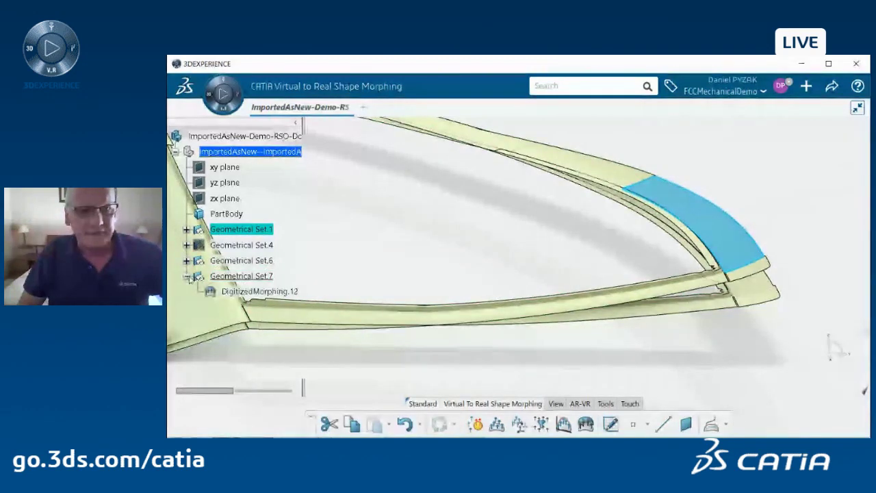
{"action": "left_click", "coordinate": [242, 291]}
{"action": "right_click", "coordinate": [243, 291]}
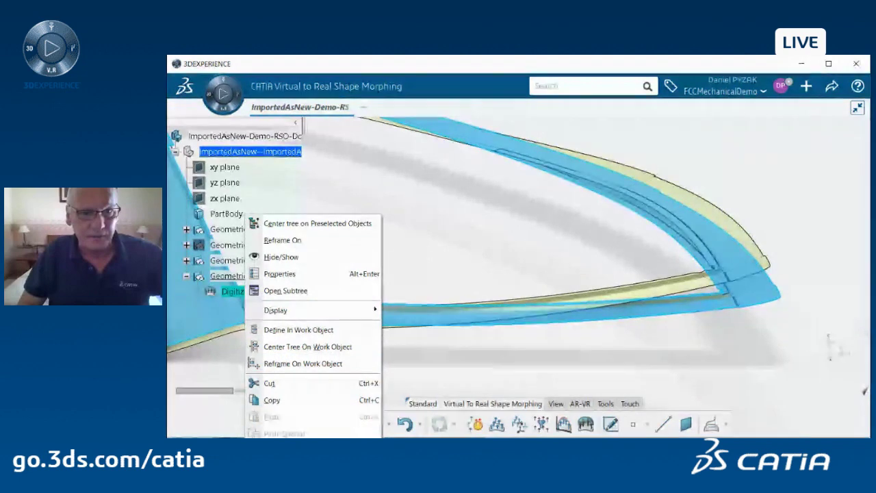
{"action": "left_click", "coordinate": [281, 273]}
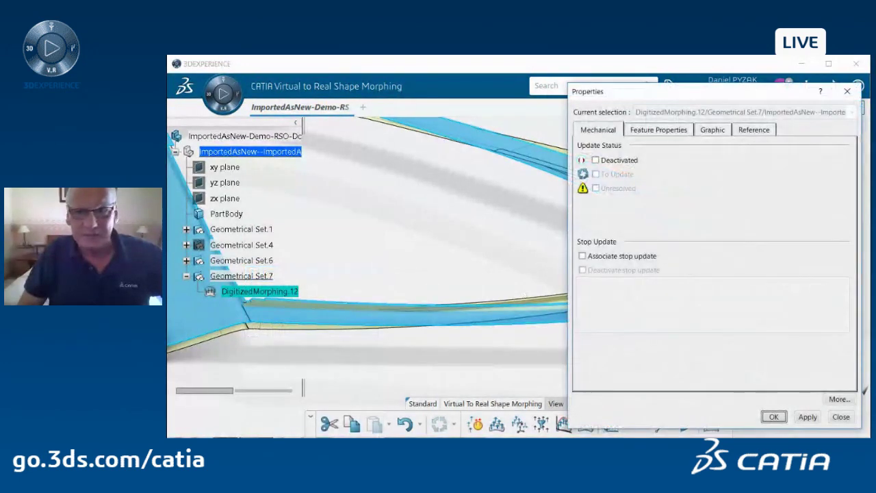
{"action": "left_click", "coordinate": [711, 129]}
{"action": "left_click", "coordinate": [650, 173]}
{"action": "left_click", "coordinate": [609, 236]}
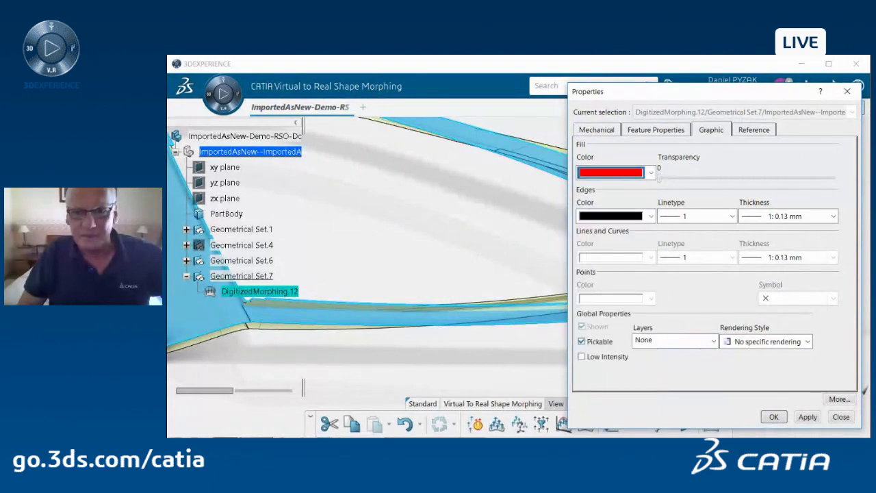
{"action": "left_click", "coordinate": [773, 416]}
{"action": "left_click", "coordinate": [678, 352]}
Compare the red morphed surface with the original door panel, and hide Geometrical Set.7.
{"action": "middle_click_drag", "start_coordinate": [667, 340], "coordinate": [479, 226]}
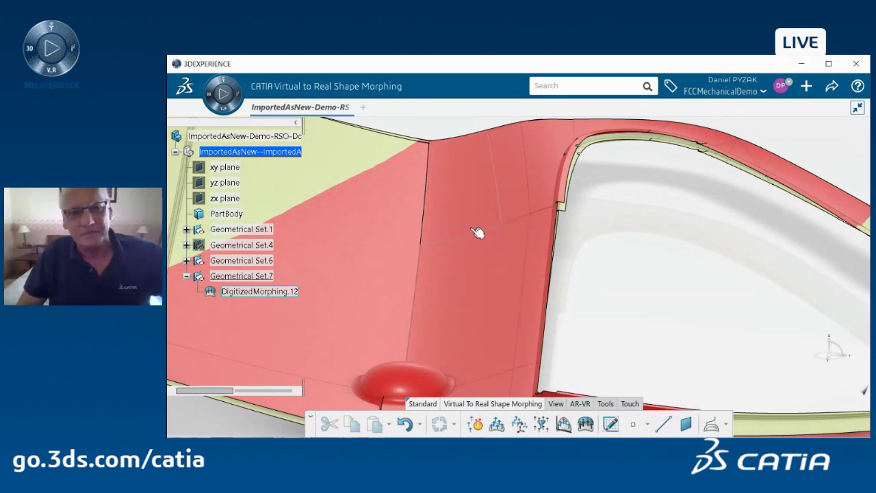
{"action": "middle_click_drag", "start_coordinate": [522, 238], "coordinate": [479, 284]}
{"action": "left_click", "coordinate": [240, 276]}
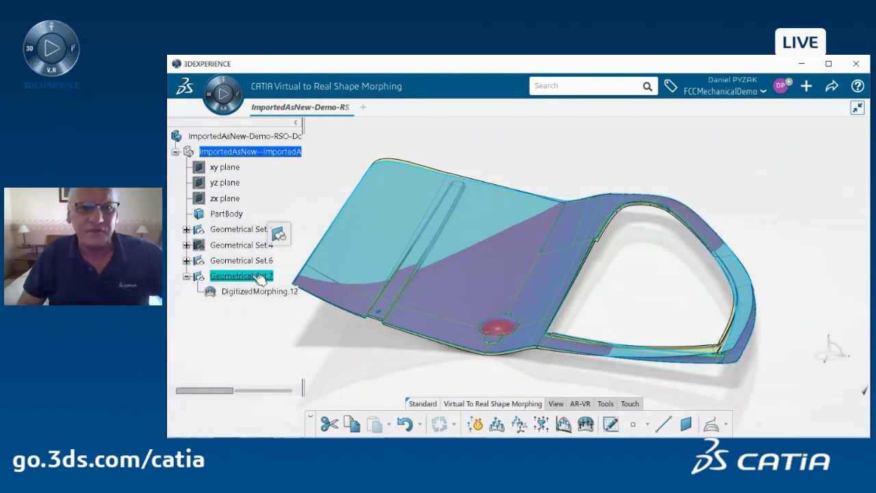
{"action": "right_click", "coordinate": [255, 276]}
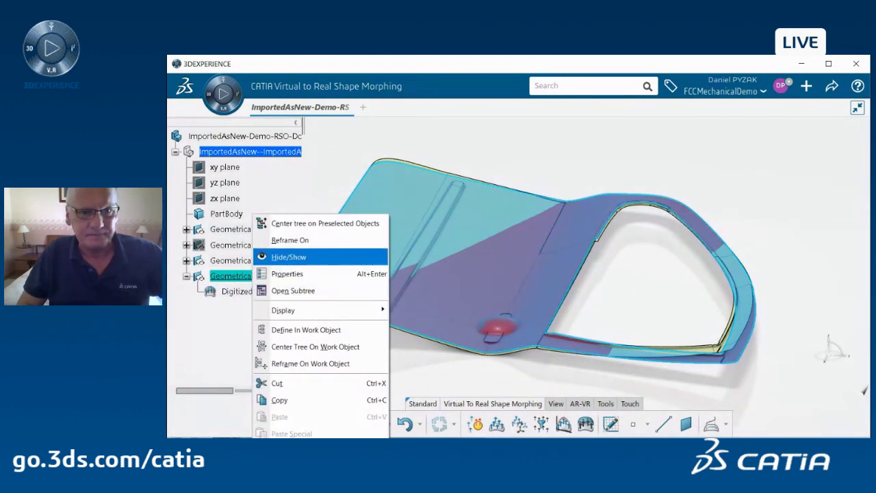
{"action": "left_click", "coordinate": [288, 257]}
{"action": "middle_click_drag", "start_coordinate": [288, 256], "coordinate": [472, 264]}
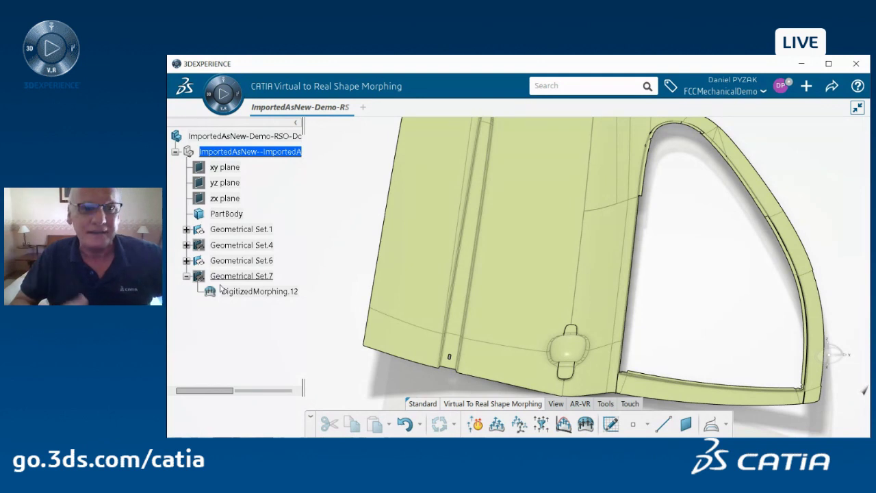
Show the scan-data element of Geometrical Set.6 together with the original door surface.
{"action": "left_click", "coordinate": [186, 261]}
{"action": "left_click", "coordinate": [240, 257]}
{"action": "right_click", "coordinate": [241, 265]}
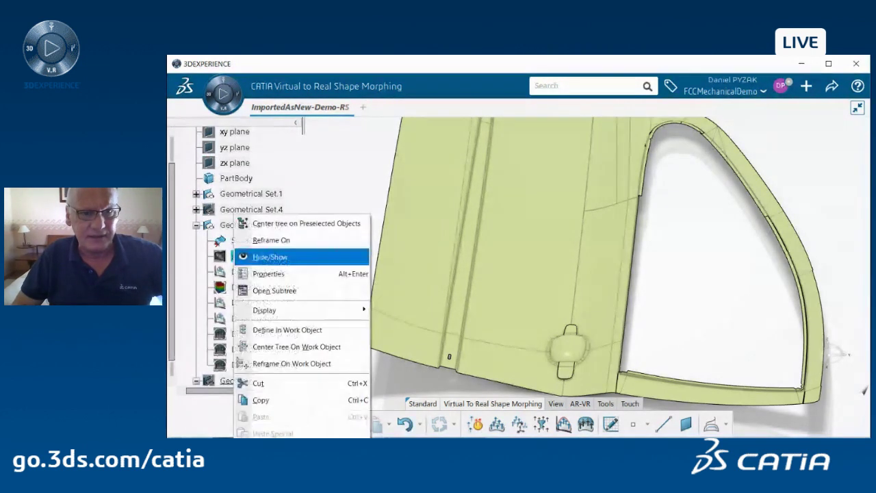
{"action": "left_click", "coordinate": [260, 256]}
{"action": "middle_click_drag", "start_coordinate": [473, 301], "coordinate": [565, 245]}
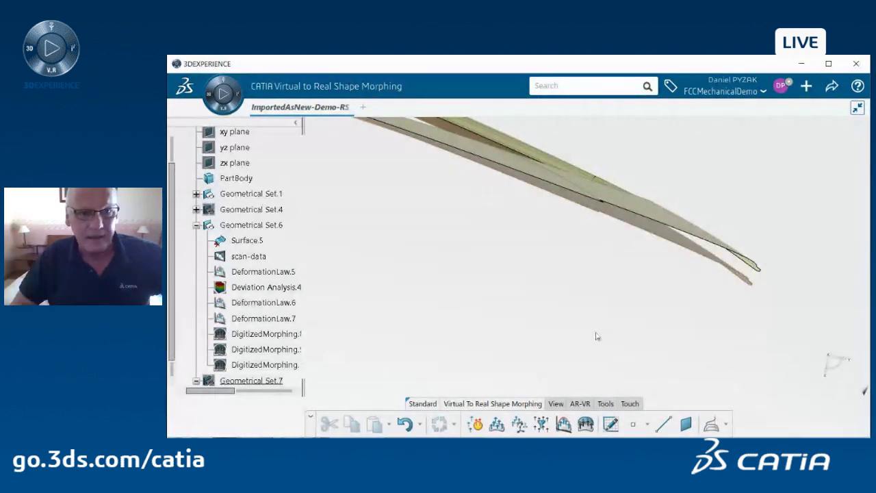
Display Deviation Analysis.4 and examine the deviations between scan and door surface at the window frame corner.
{"action": "middle_click_drag", "start_coordinate": [596, 336], "coordinate": [557, 354]}
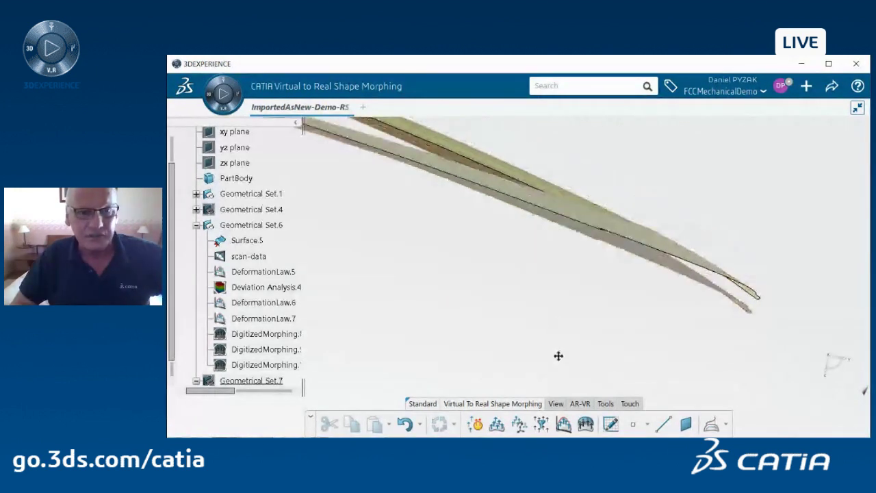
{"action": "double_click", "coordinate": [299, 287]}
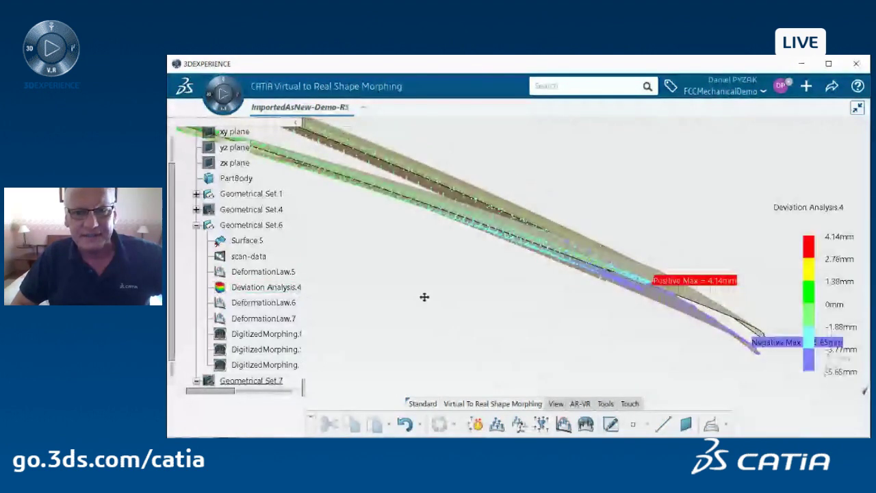
{"action": "middle_click_drag", "start_coordinate": [424, 296], "coordinate": [838, 245]}
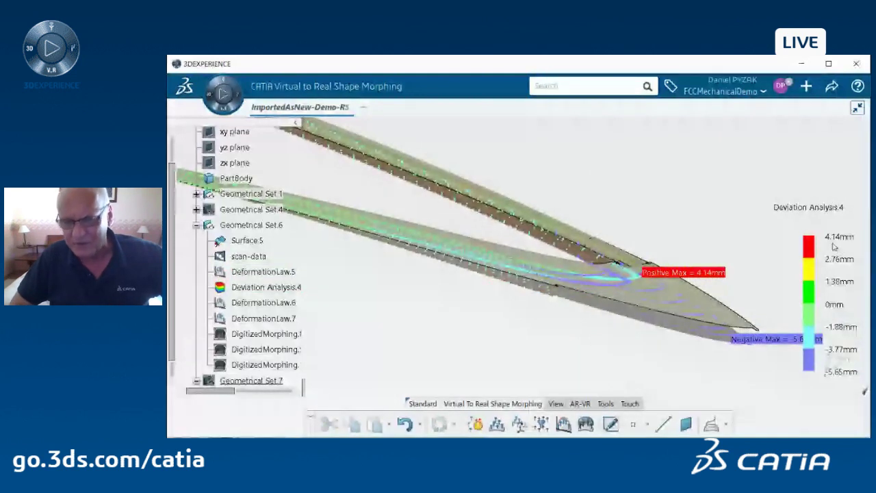
{"action": "middle_click_drag", "start_coordinate": [833, 246], "coordinate": [671, 346]}
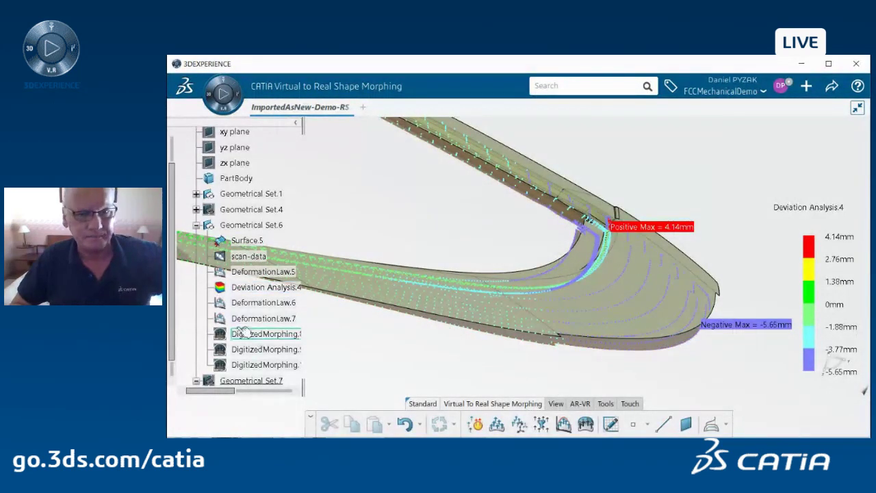
Hide the scan-data element and Deviation Analysis.4 in Geometrical Set.6, leaving the door surface displayed.
{"action": "right_click", "coordinate": [256, 256]}
{"action": "left_click", "coordinate": [273, 255]}
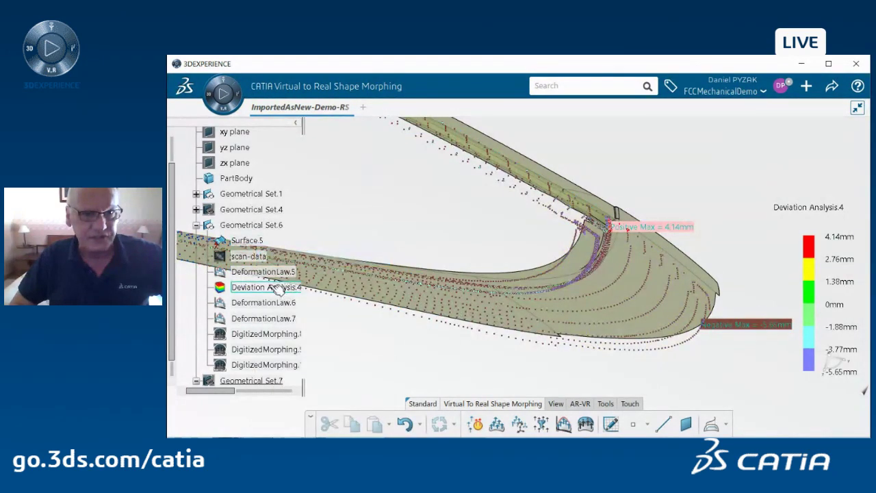
{"action": "right_click", "coordinate": [278, 288]}
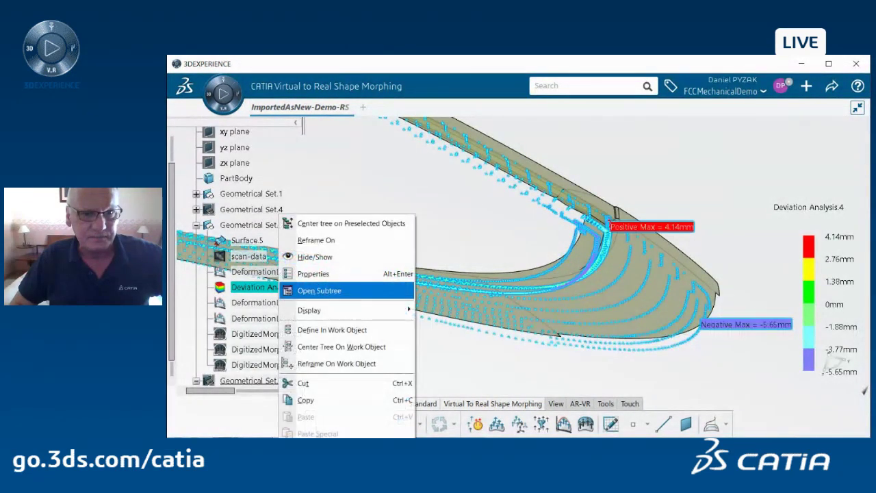
{"action": "mouse_move", "coordinate": [308, 309]}
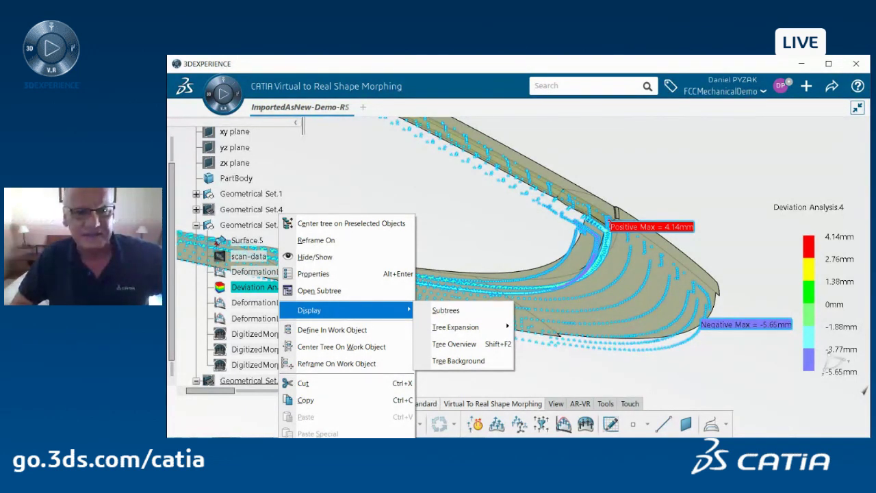
{"action": "left_click", "coordinate": [400, 257]}
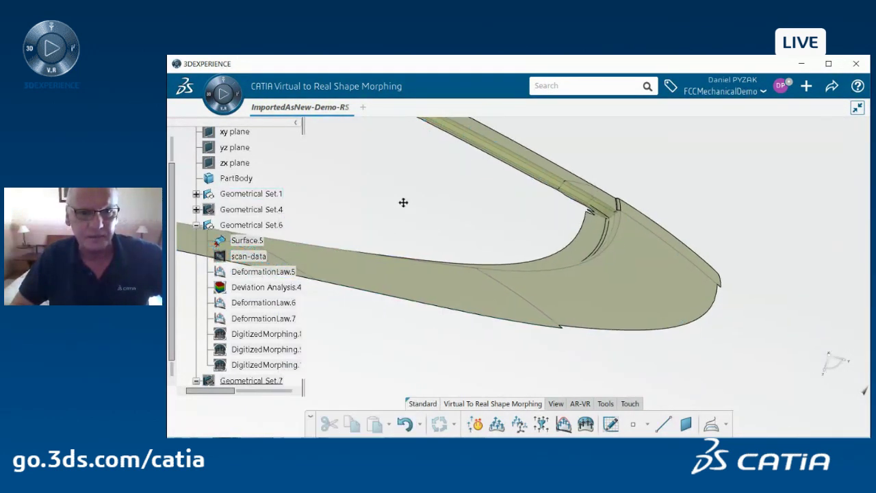
Review the displacement sources and scale in the definitions of DeformationLaw.5, DeformationLaw.6 and the combined DeformationLaw.7 without changing them.
{"action": "left_click", "coordinate": [262, 273]}
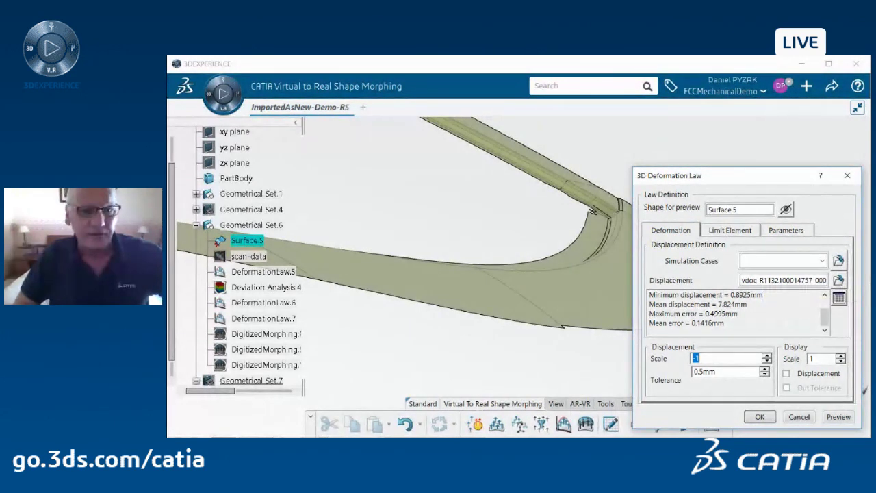
{"action": "key", "text": "Escape"}
{"action": "left_click", "coordinate": [259, 302]}
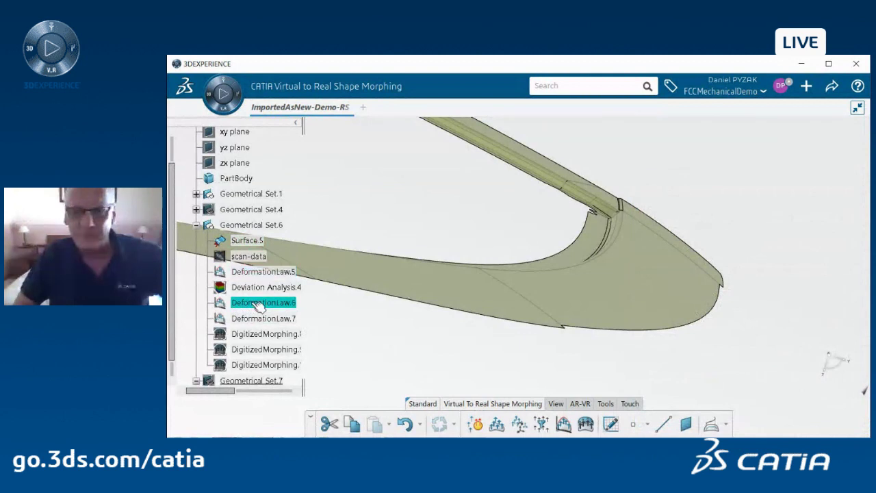
{"action": "double_click", "coordinate": [259, 302]}
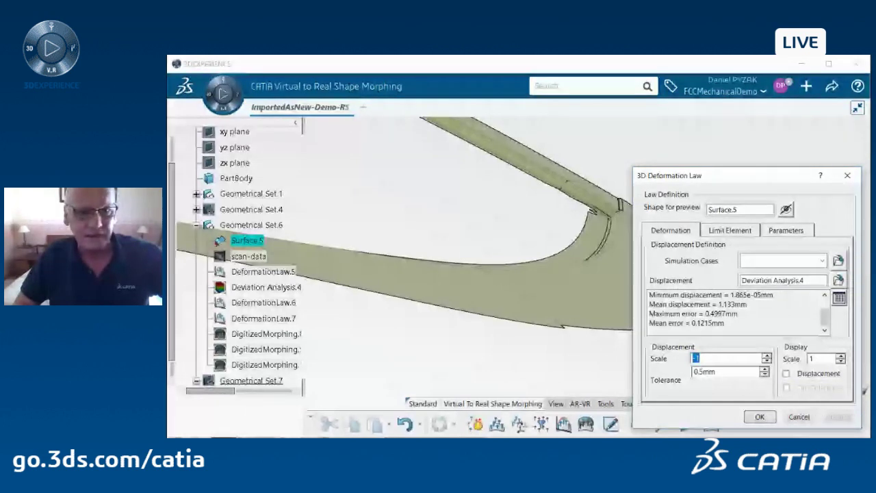
{"action": "key", "text": "Escape"}
{"action": "double_click", "coordinate": [263, 319]}
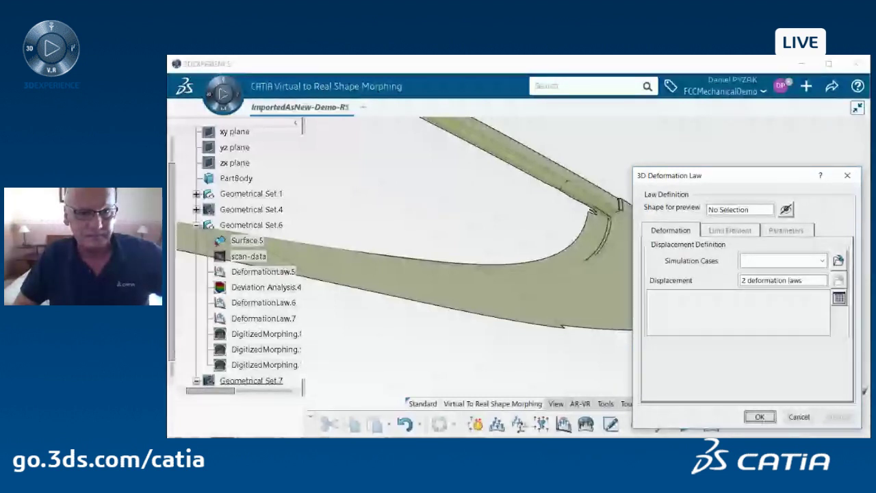
{"action": "key", "text": "Escape"}
Show the three DigitizedMorphing surfaces of Geometrical Set.6 together with the original door surface.
{"action": "right_click", "coordinate": [277, 333]}
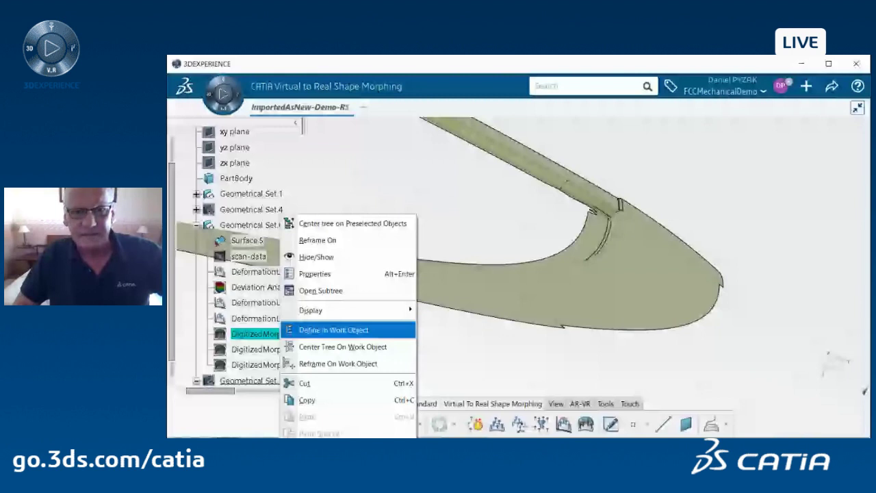
{"action": "left_click", "coordinate": [333, 330]}
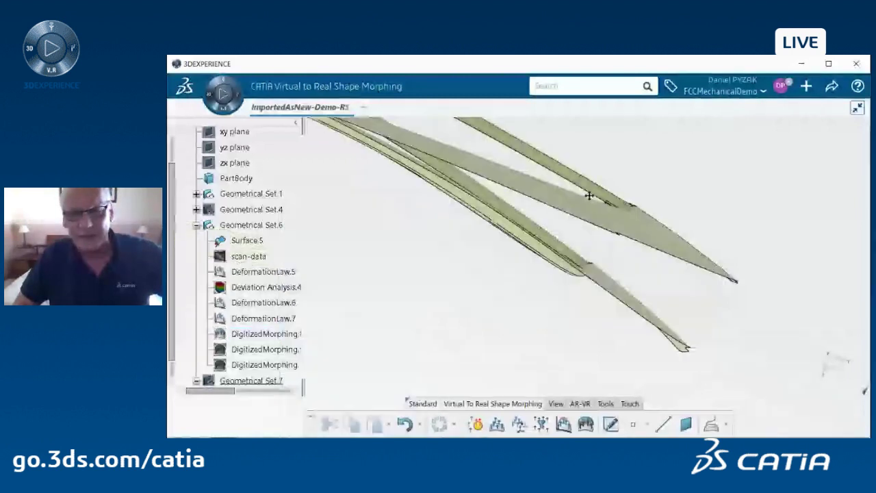
{"action": "middle_click_drag", "start_coordinate": [589, 196], "coordinate": [586, 201]}
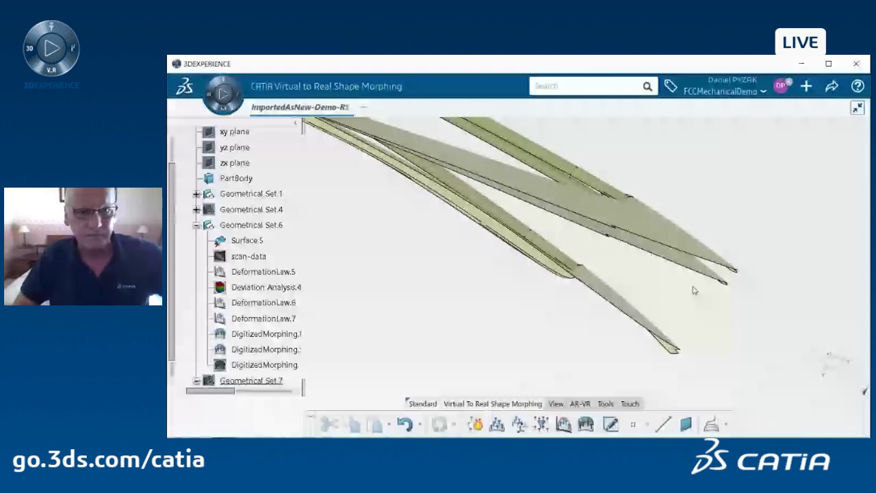
{"action": "right_click", "coordinate": [264, 364]}
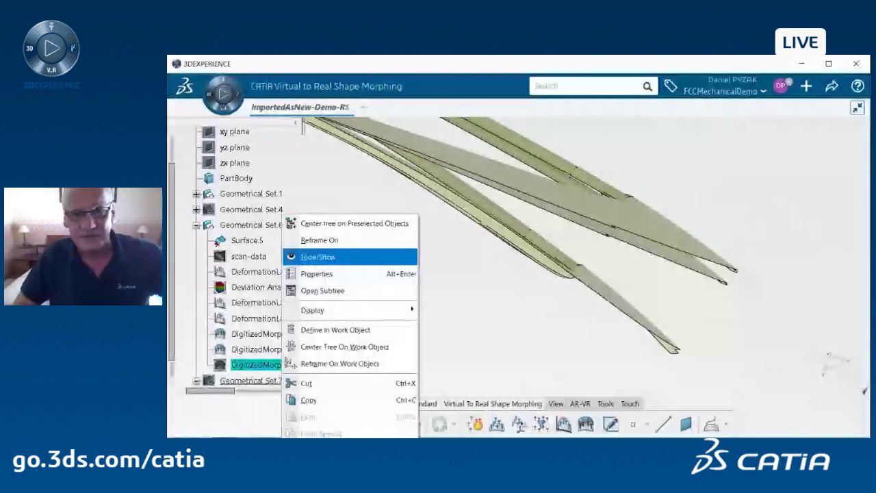
{"action": "left_click", "coordinate": [314, 254]}
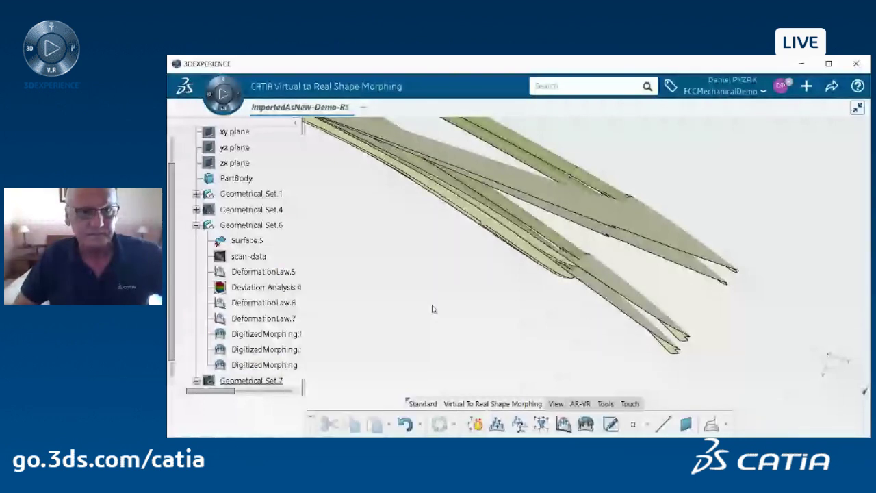
Colour the surface DigitizedMorphing.11 in Geometrical Set.6 with a bright green fill.
{"action": "right_click", "coordinate": [264, 365]}
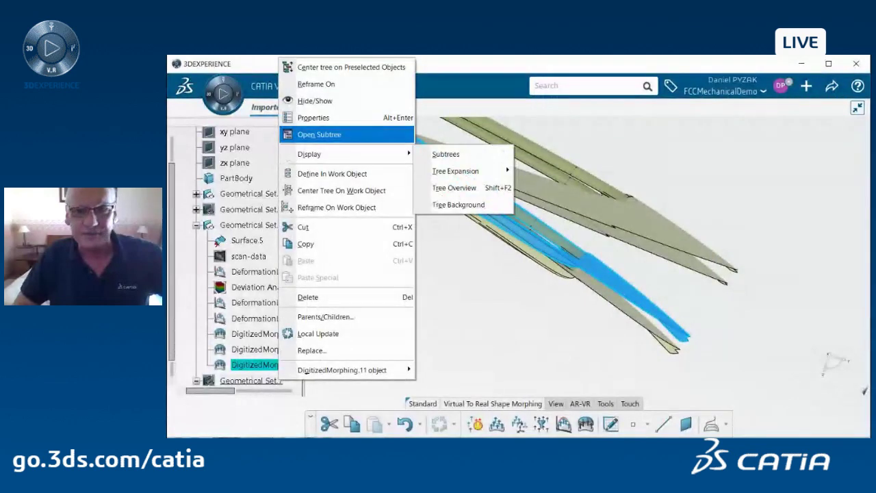
{"action": "left_click", "coordinate": [315, 116]}
{"action": "left_click", "coordinate": [651, 172]}
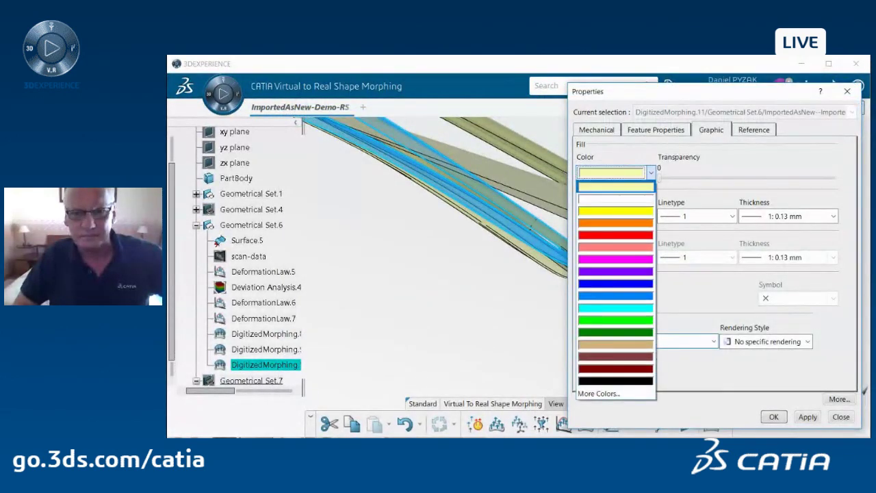
{"action": "left_click", "coordinate": [616, 320]}
{"action": "left_click", "coordinate": [773, 416]}
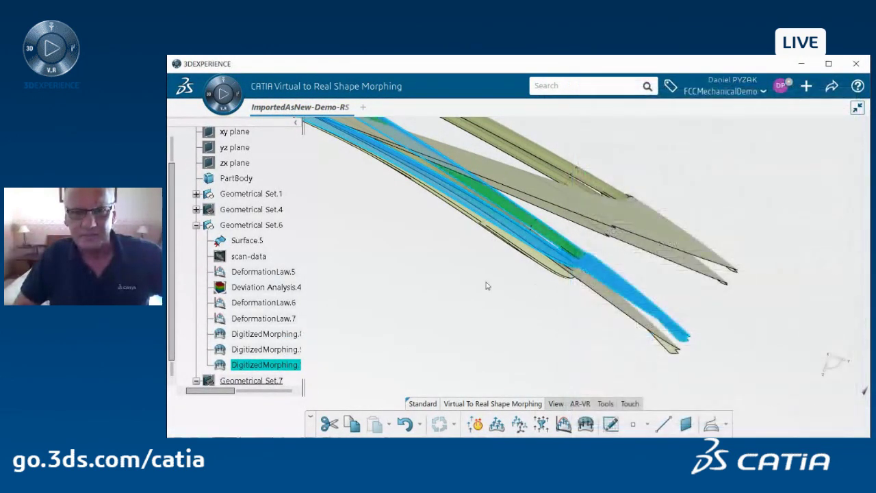
Compare the green morphed surface with the other door surfaces, at the window frame corner and across the whole door.
{"action": "left_click", "coordinate": [472, 280]}
{"action": "scroll", "coordinate": [457, 296], "scroll_direction": "up", "scroll_amount": 5}
{"action": "scroll", "coordinate": [457, 294], "scroll_direction": "down", "scroll_amount": 3}
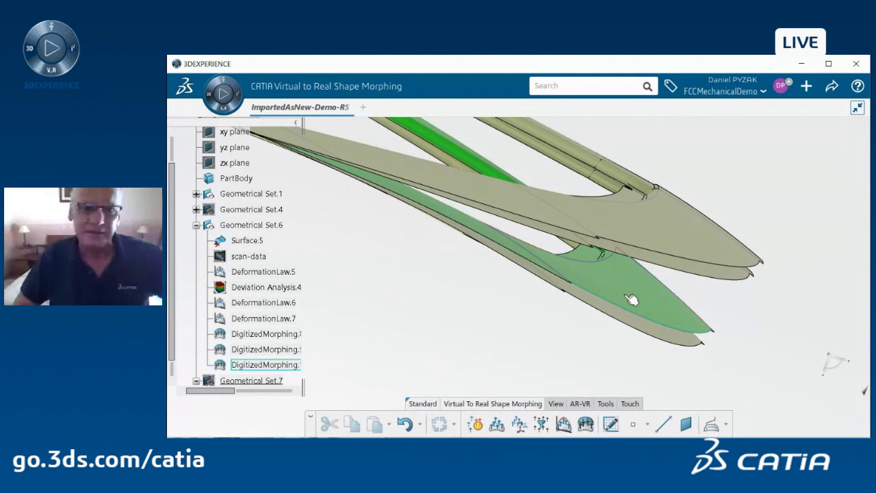
{"action": "middle_click_drag", "start_coordinate": [629, 299], "coordinate": [550, 244]}
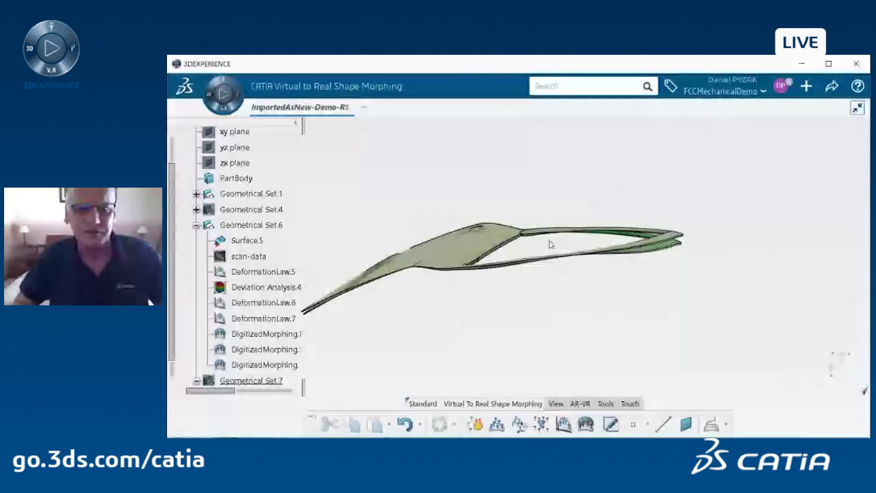
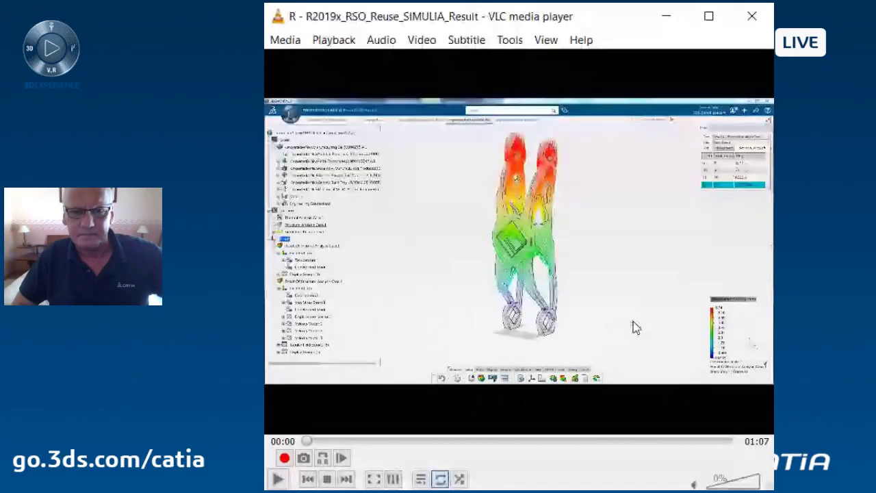
Show the car hinge video full screen in VLC and examine Displacement Vector.2 of the structural analysis result.
{"action": "double_click", "coordinate": [633, 321]}
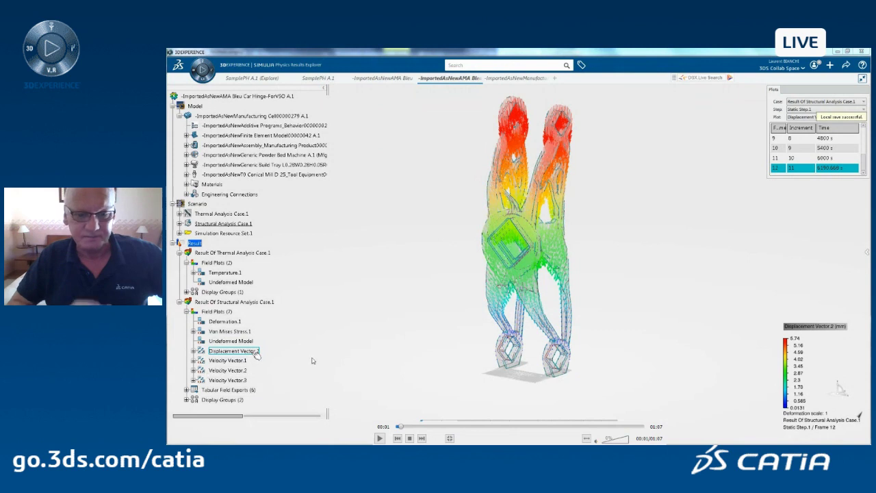
{"action": "left_click", "coordinate": [254, 352]}
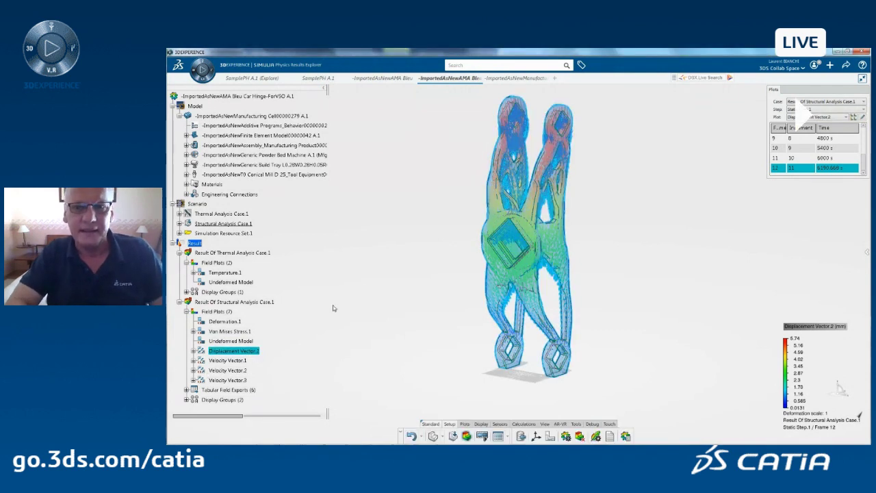
{"action": "left_click", "coordinate": [365, 285]}
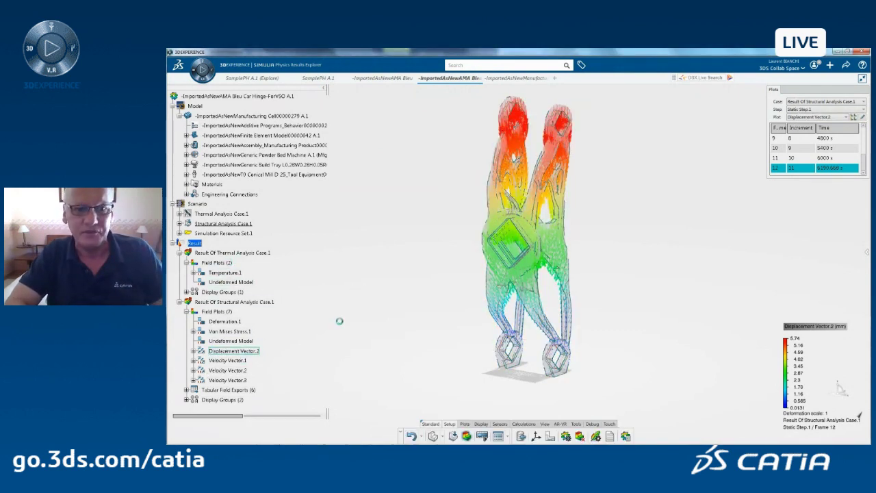
Define a Digitized Morphing of the hinge body Solid.4 using Displacement Vector.2 from the structural analysis result as its displacement.
{"action": "left_click", "coordinate": [509, 78]}
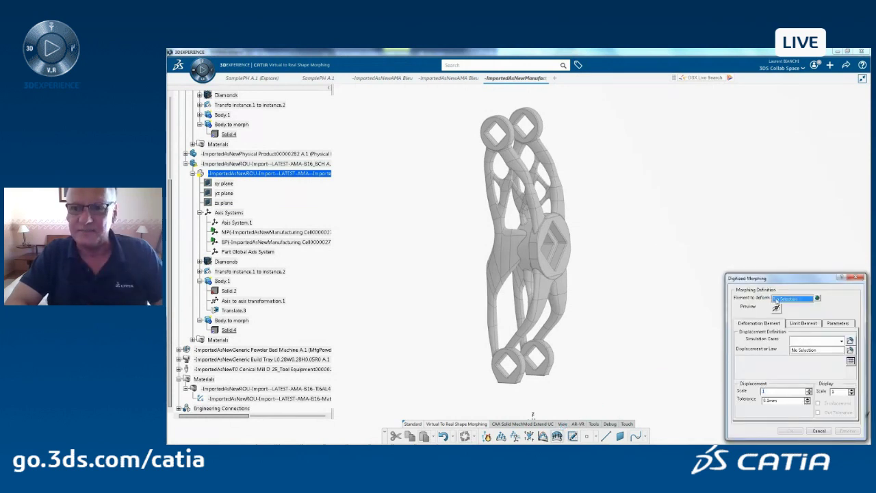
{"action": "left_click", "coordinate": [560, 193]}
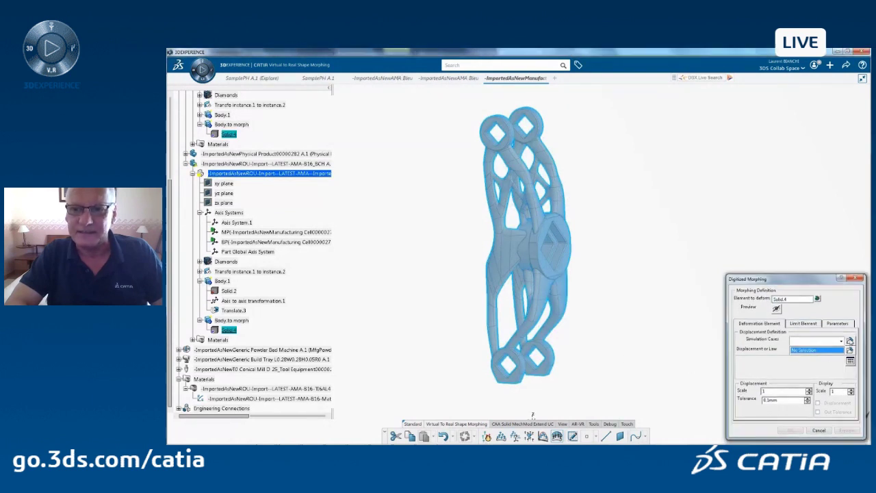
{"action": "left_click", "coordinate": [850, 340]}
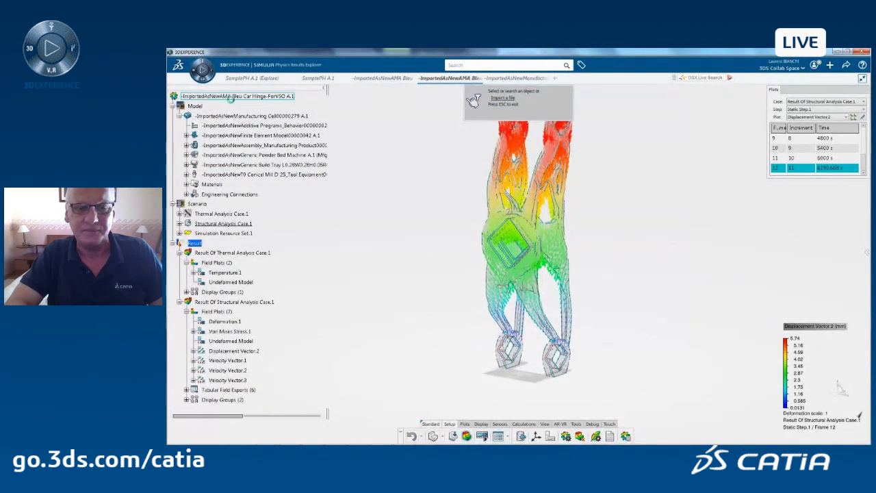
{"action": "left_click", "coordinate": [519, 165]}
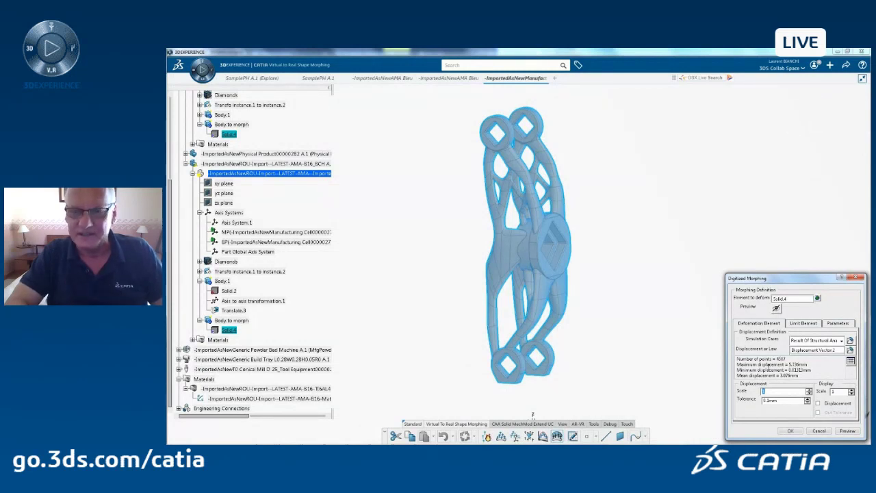
Display the displacement vectors on the hinge, preview the morphing at scale 1 with 0.1 mm tolerance, and create the morphed body.
{"action": "left_click", "coordinate": [818, 402]}
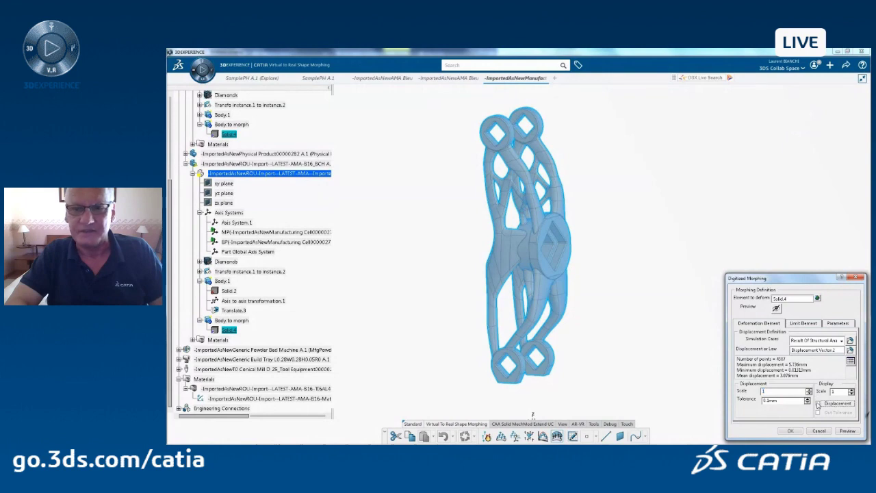
{"action": "middle_click_drag", "start_coordinate": [552, 252], "coordinate": [585, 191]}
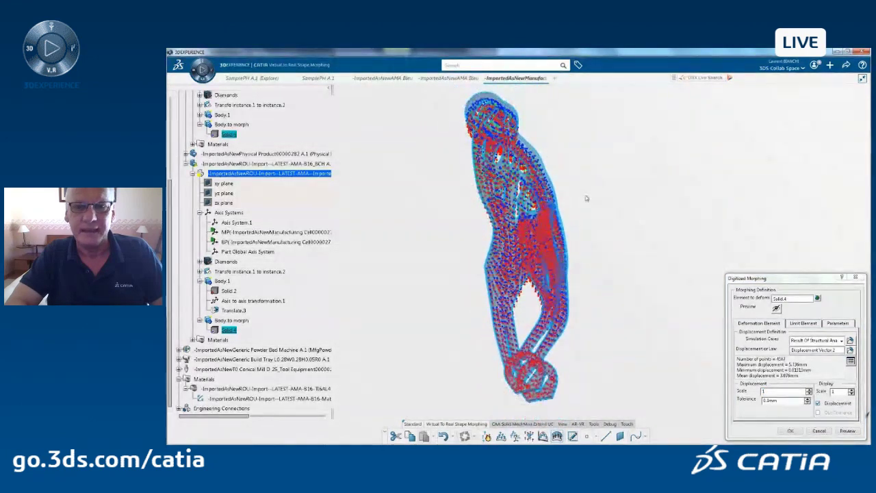
{"action": "left_click", "coordinate": [847, 431]}
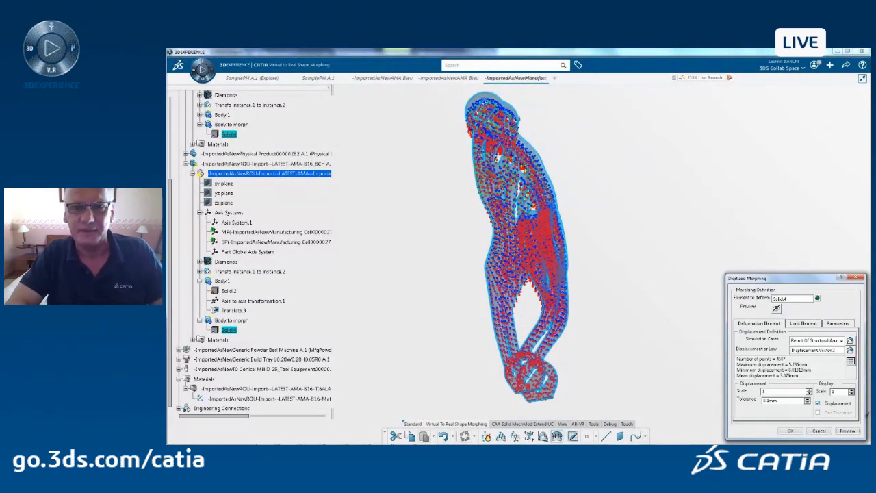
{"action": "middle_click_drag", "start_coordinate": [457, 157], "coordinate": [383, 227]}
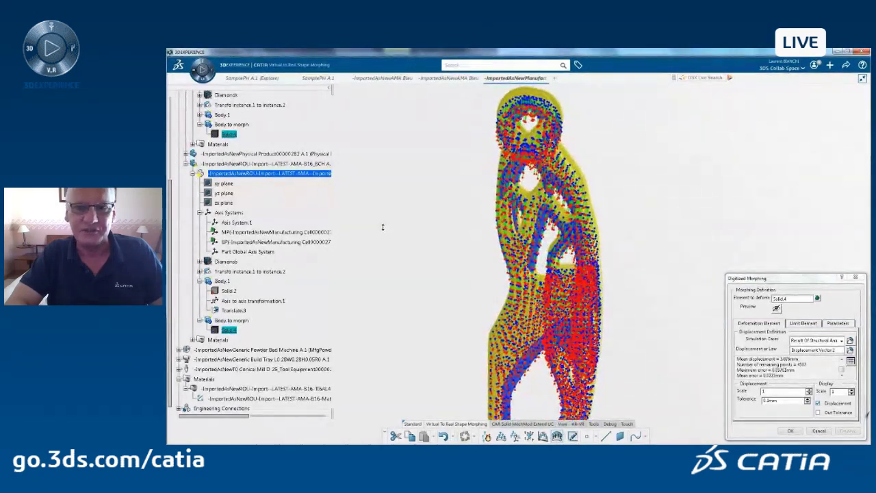
{"action": "left_click", "coordinate": [789, 430]}
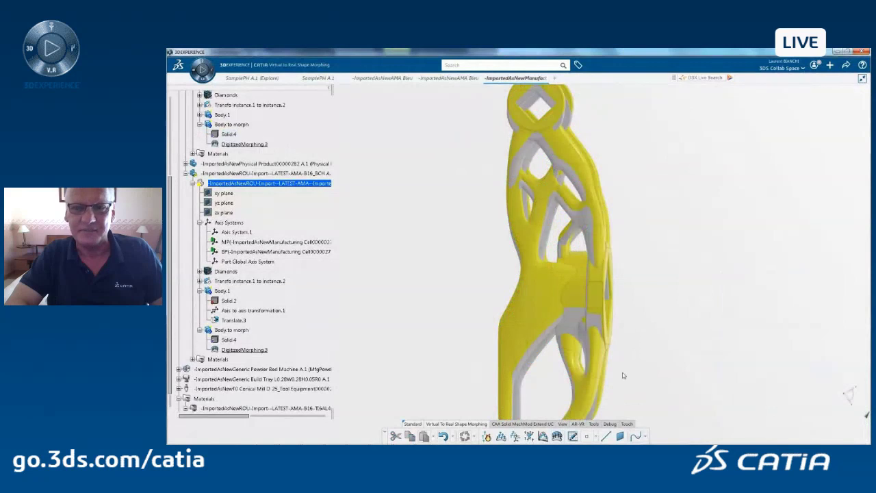
Edit DigitizedMorphing.3 in Body.to morph, changing its displacement scale to reverse the deformation of the hinge.
{"action": "left_click", "coordinate": [222, 290]}
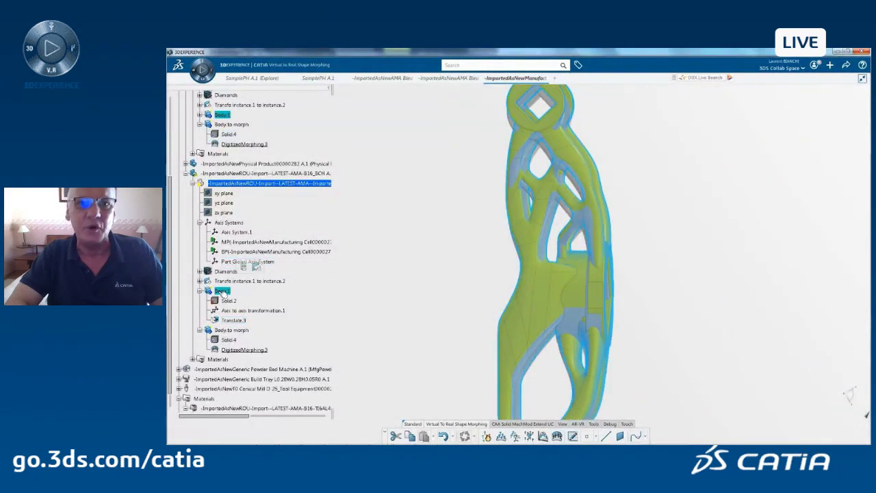
{"action": "left_click", "coordinate": [231, 330]}
{"action": "double_click", "coordinate": [244, 350]}
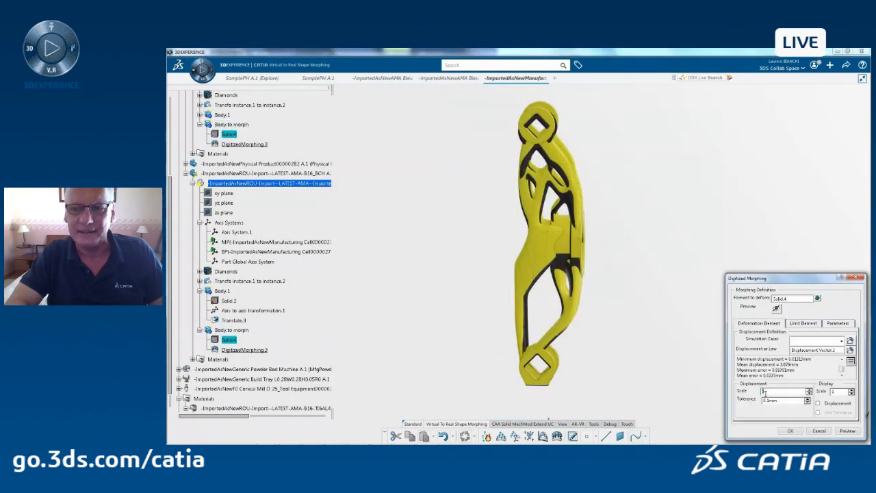
{"action": "left_click", "coordinate": [798, 431]}
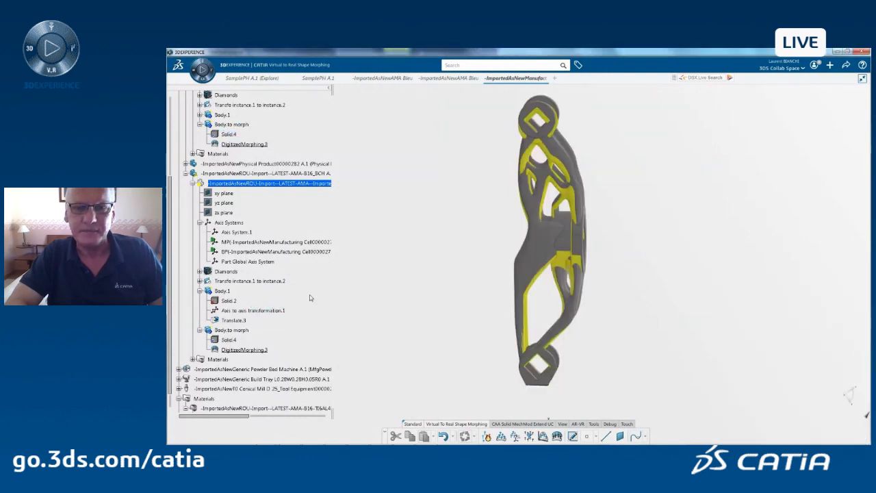
Highlight Solid.2 and Body.to morph in turn and compare the original hinge with the compensated shape.
{"action": "left_click", "coordinate": [229, 302]}
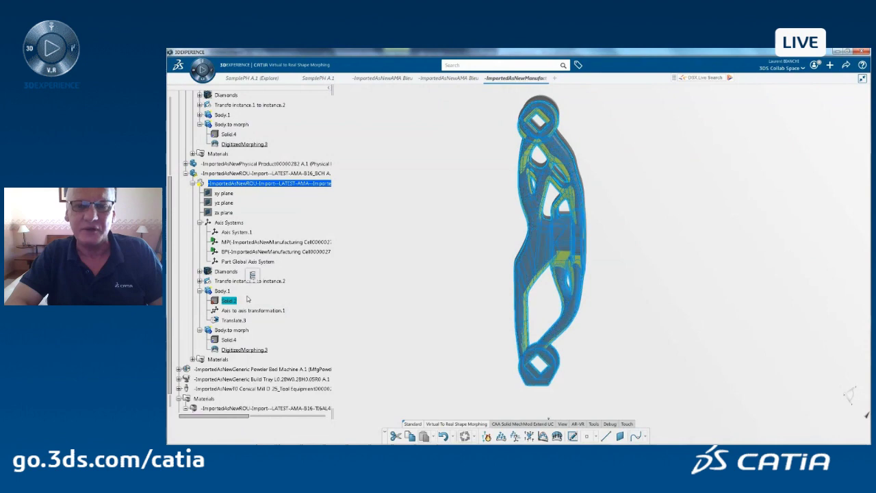
{"action": "left_click", "coordinate": [234, 330]}
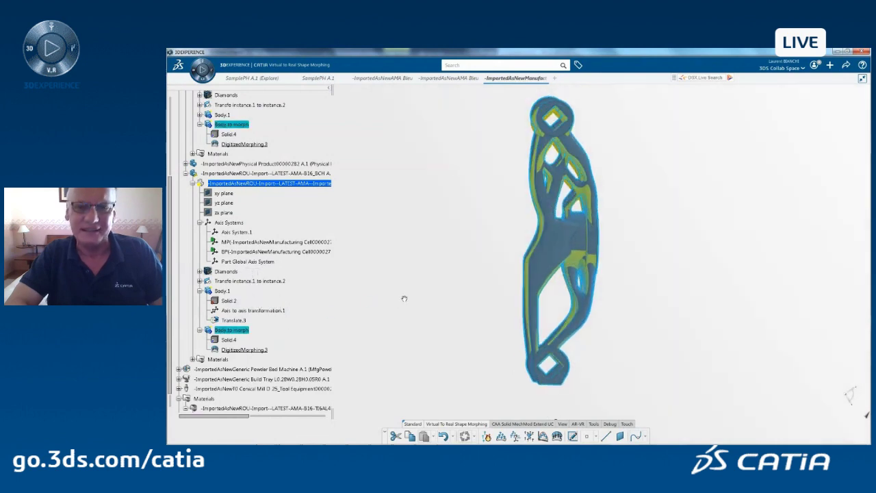
{"action": "middle_click_drag", "start_coordinate": [372, 330], "coordinate": [375, 288]}
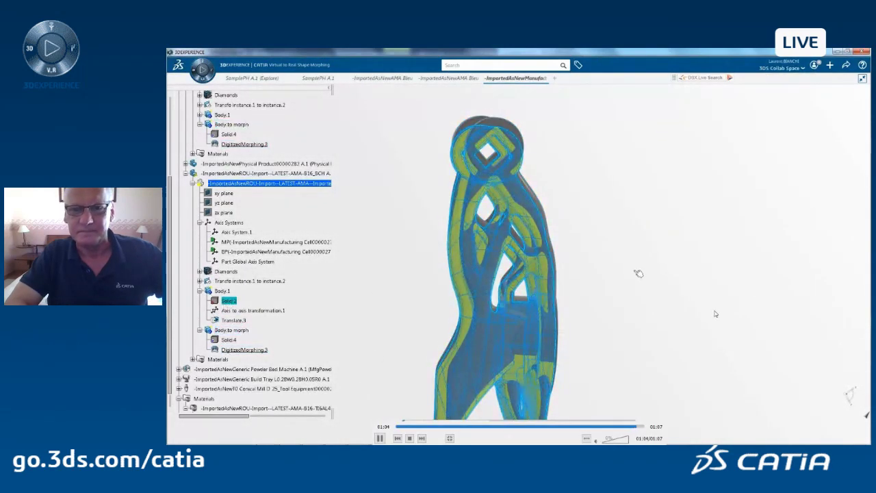